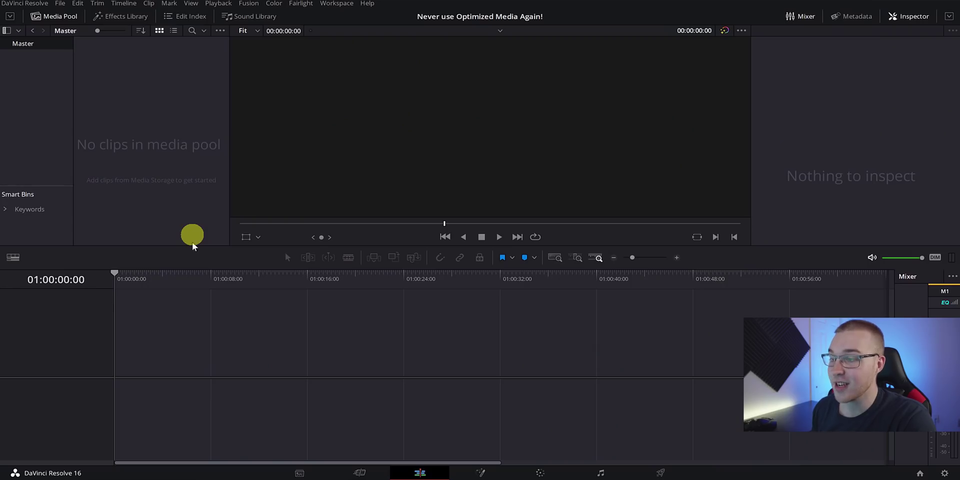
On the Cut page, import the 2. Footage folder from MY DRIVE > Youtube > Folder Structures - YT.
{"action": "left_click", "coordinate": [358, 473]}
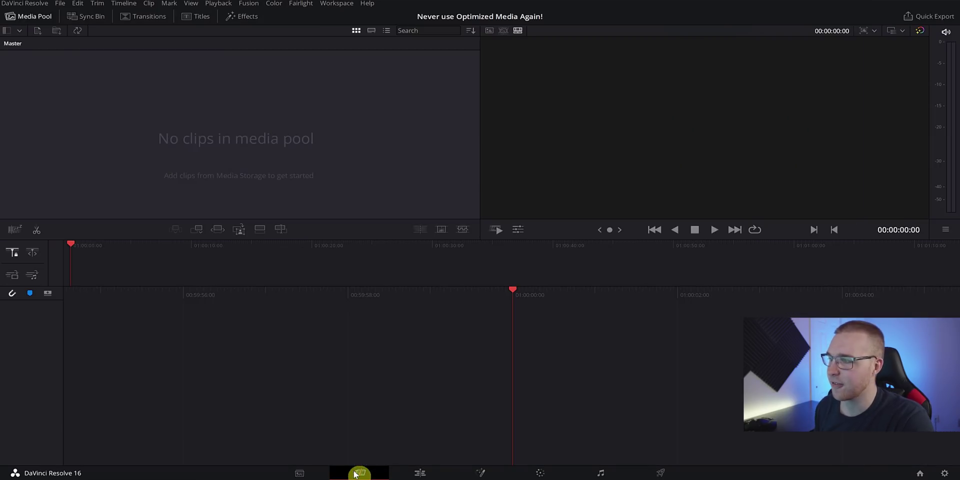
{"action": "left_click", "coordinate": [58, 30]}
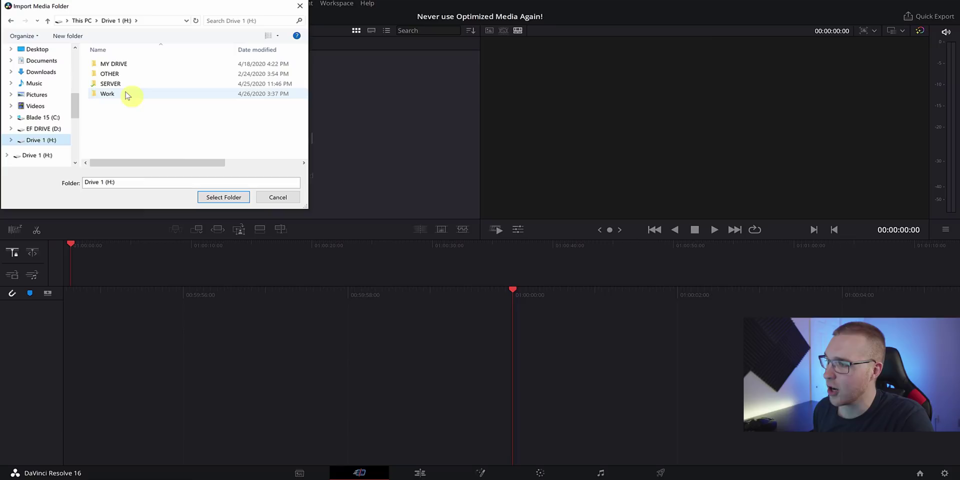
{"action": "double_click", "coordinate": [127, 65]}
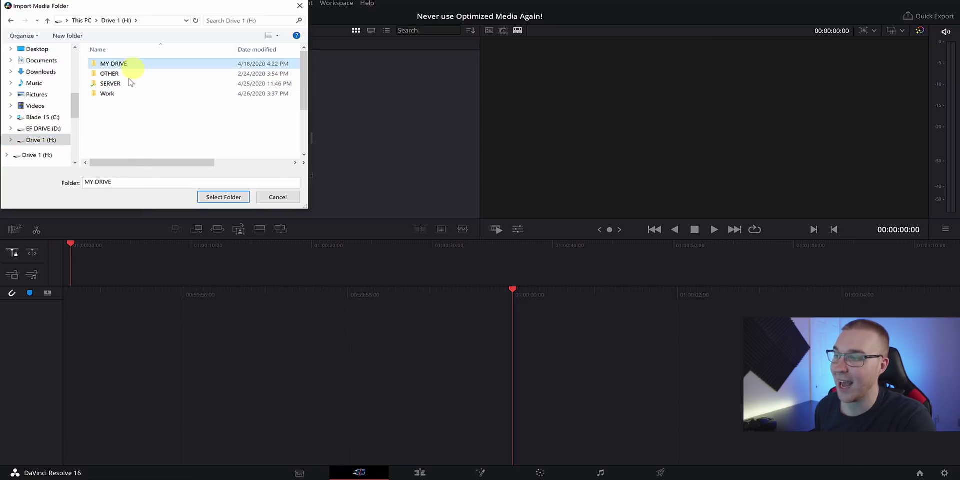
{"action": "scroll", "coordinate": [129, 140], "scroll_direction": "down", "scroll_amount": 3}
{"action": "left_click", "coordinate": [123, 151]}
{"action": "double_click", "coordinate": [124, 150]}
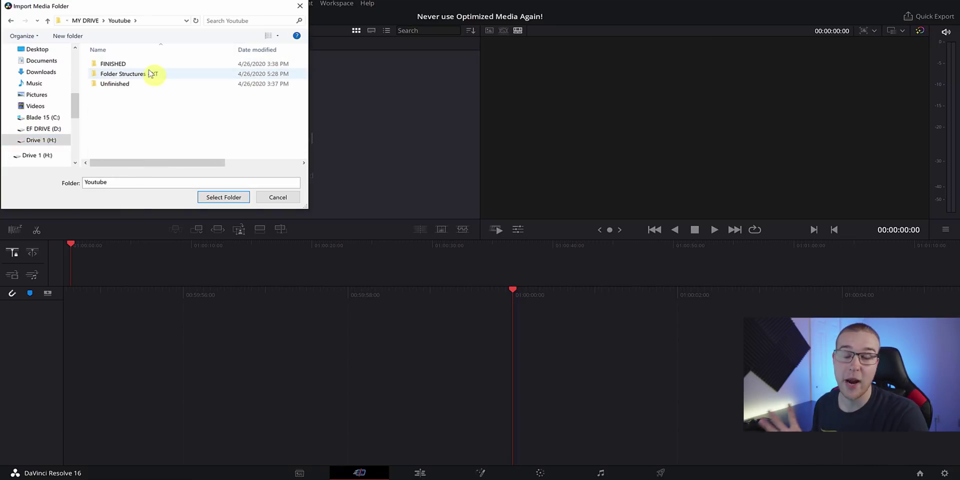
{"action": "left_click", "coordinate": [151, 75]}
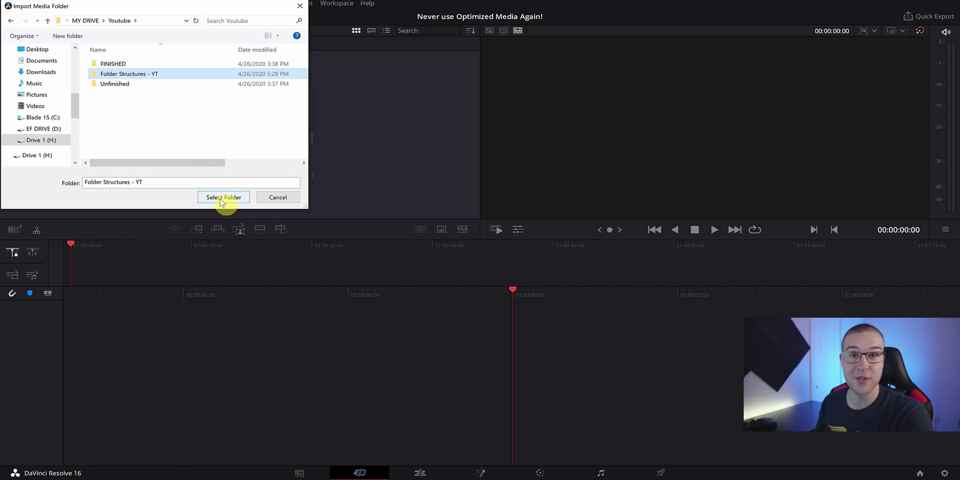
{"action": "double_click", "coordinate": [175, 78]}
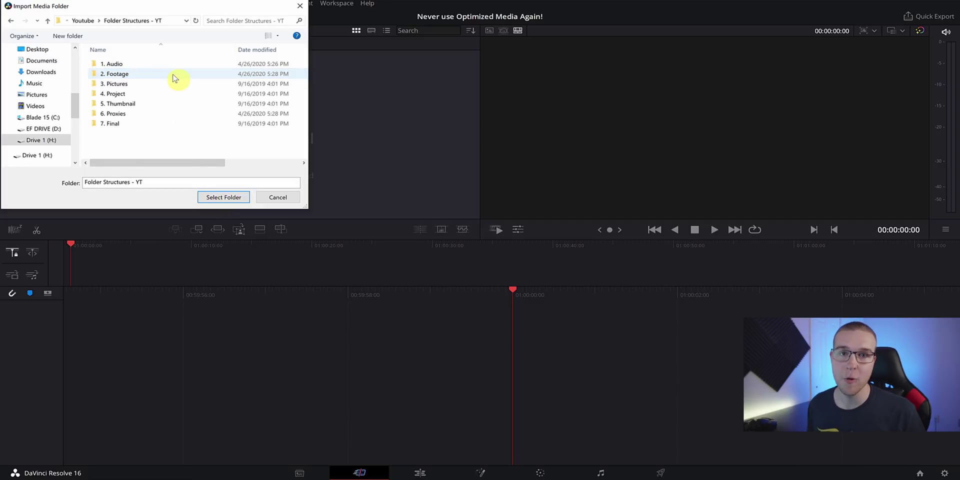
{"action": "mouse_move", "coordinate": [130, 75]}
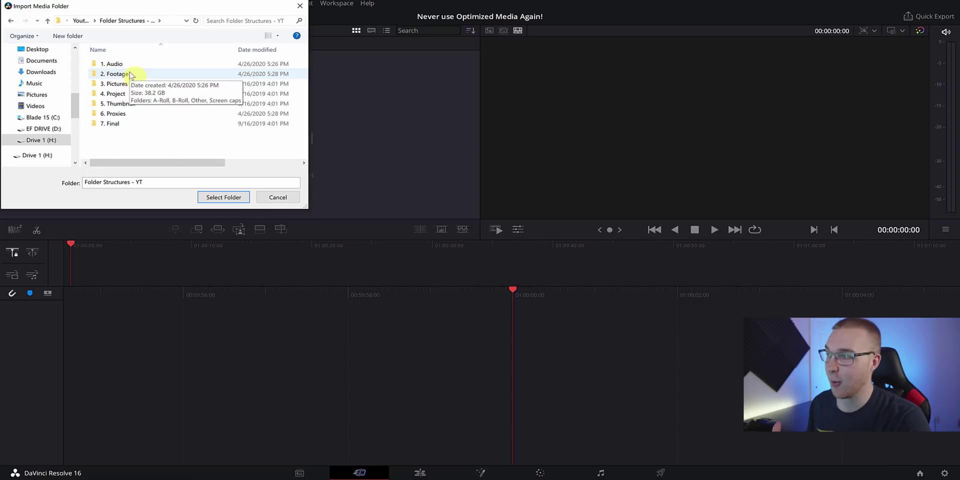
{"action": "left_click", "coordinate": [130, 72]}
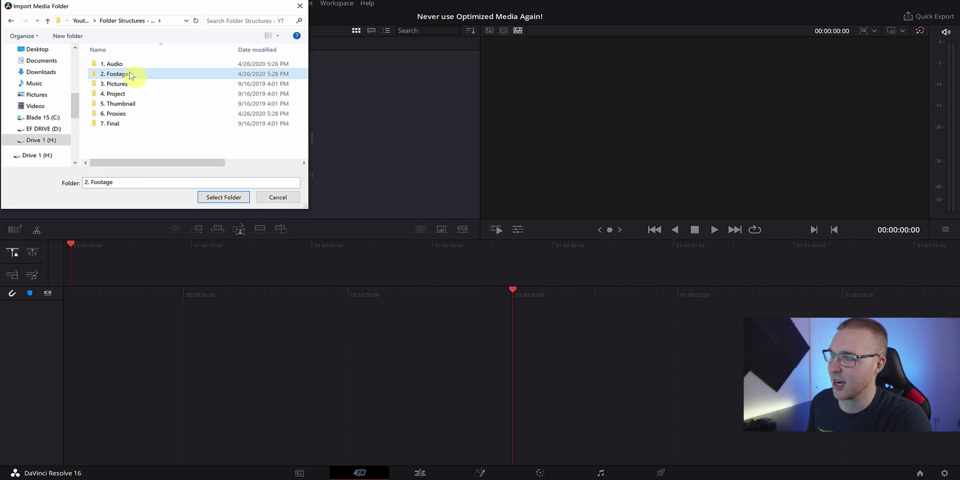
{"action": "left_click", "coordinate": [217, 198]}
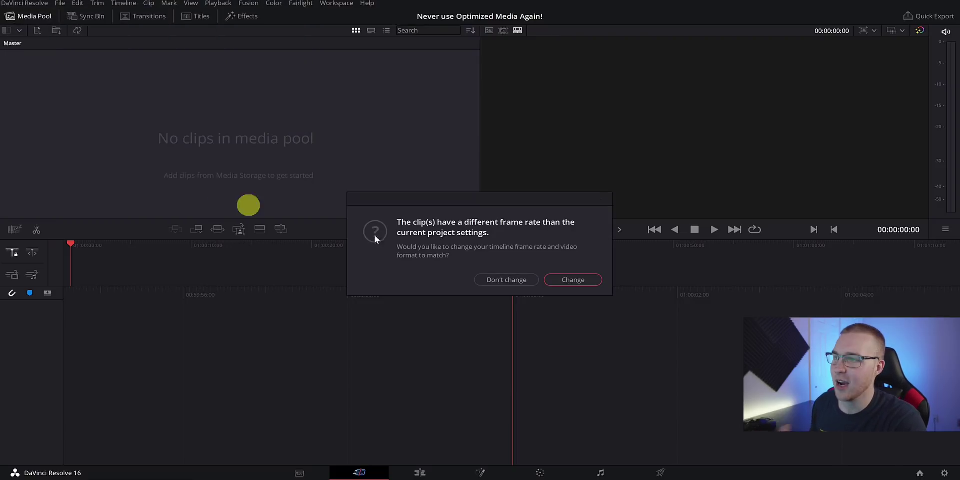
Keep the current frame rate, then show the A-Roll MOV bin's clips on the Edit page.
{"action": "left_click", "coordinate": [506, 280]}
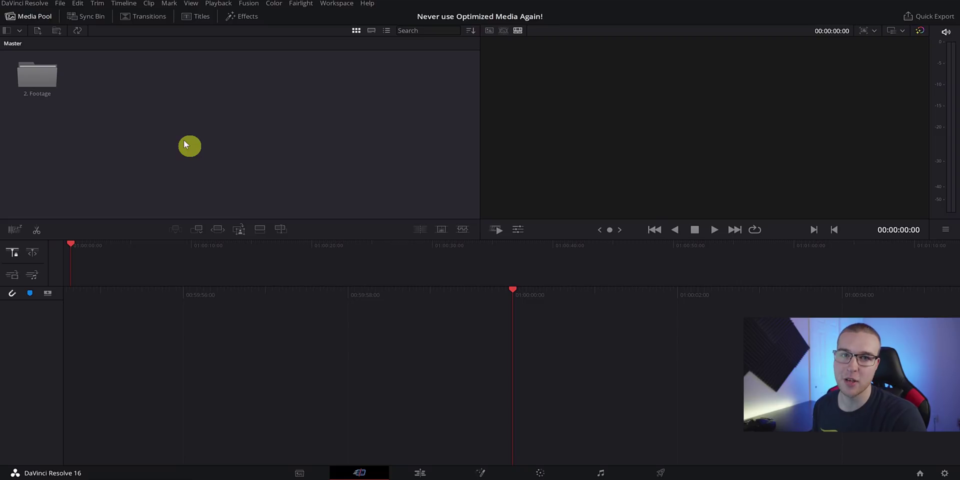
{"action": "left_click", "coordinate": [407, 474]}
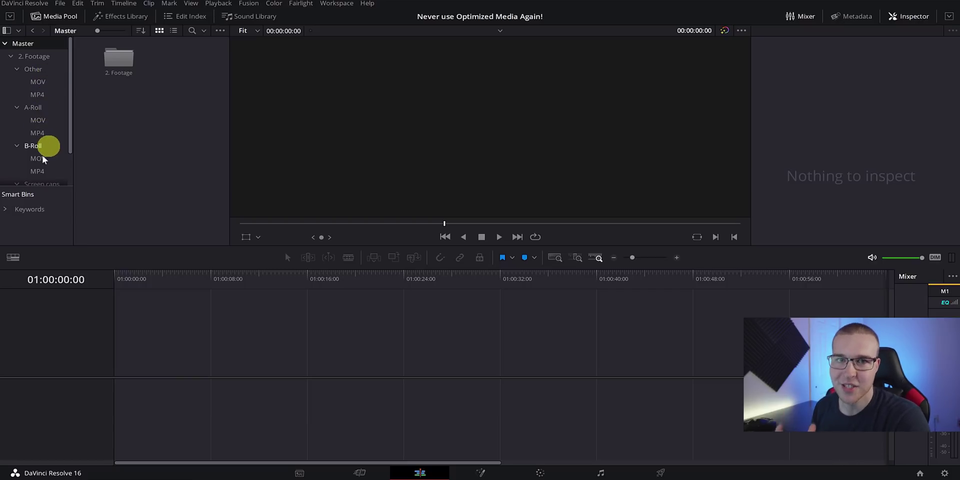
{"action": "scroll", "coordinate": [42, 179], "scroll_direction": "down", "scroll_amount": 1}
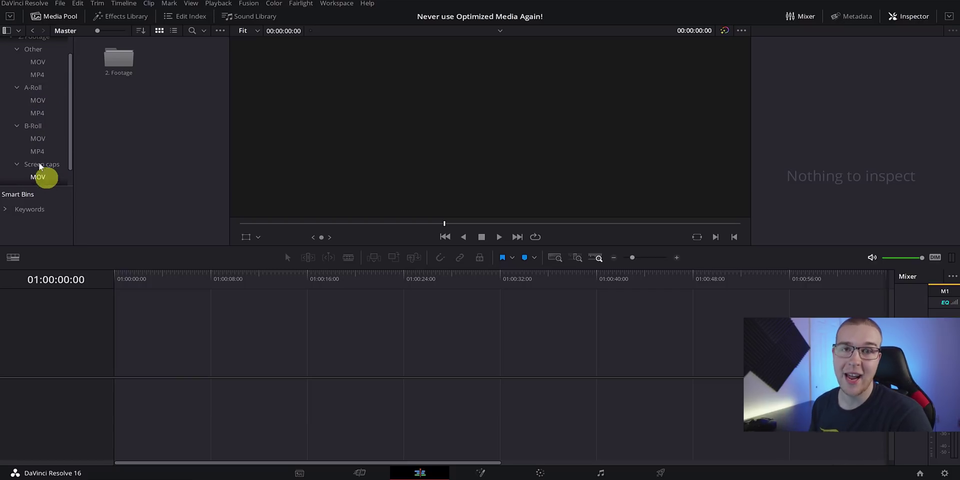
{"action": "left_click", "coordinate": [34, 101]}
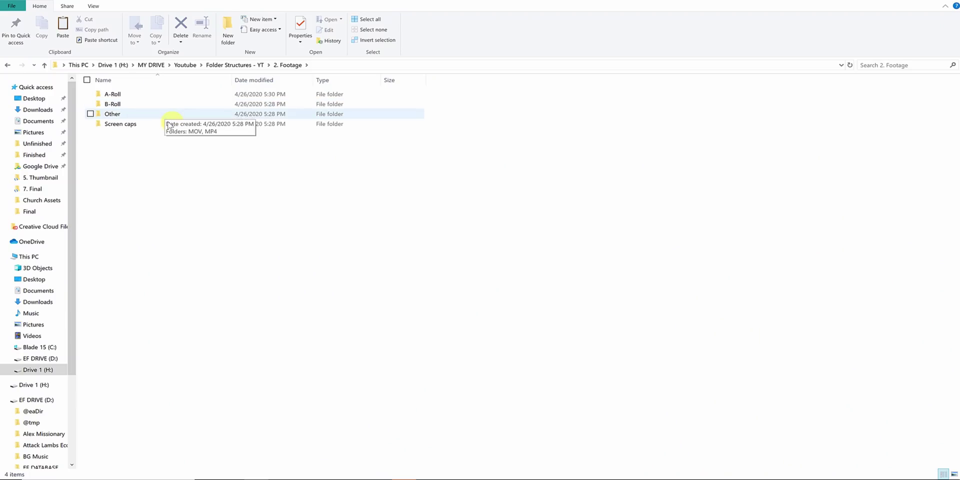
Look inside the A-Roll and B-Roll folders, then open A-Roll's MOV folder in File Explorer.
{"action": "double_click", "coordinate": [168, 96]}
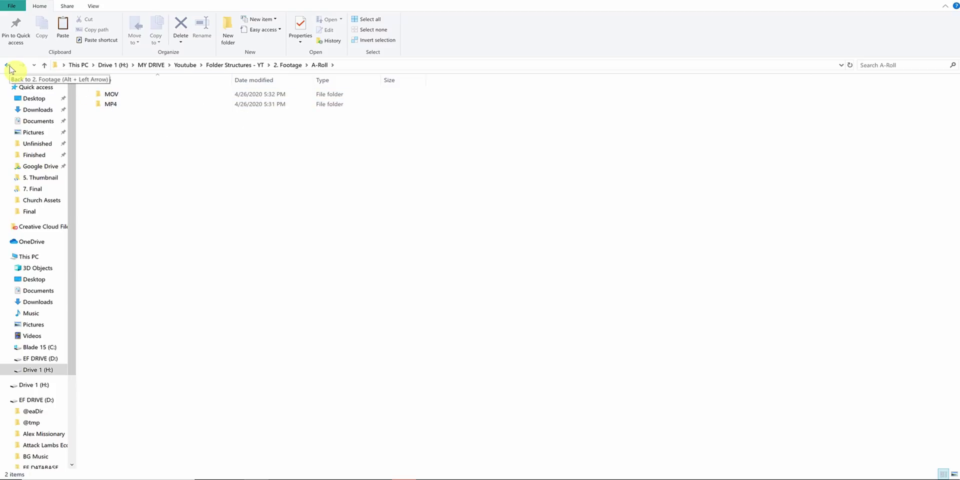
{"action": "left_click", "coordinate": [10, 69]}
{"action": "left_click", "coordinate": [121, 106]}
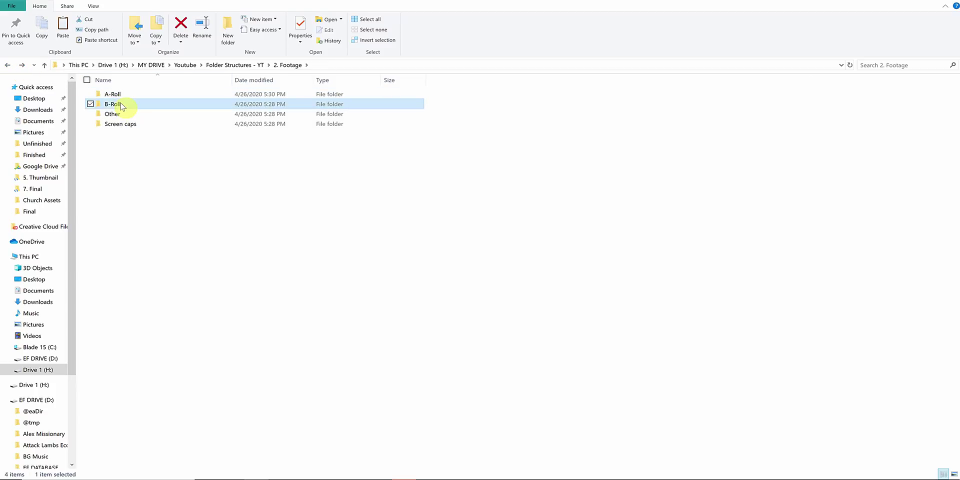
{"action": "double_click", "coordinate": [122, 106]}
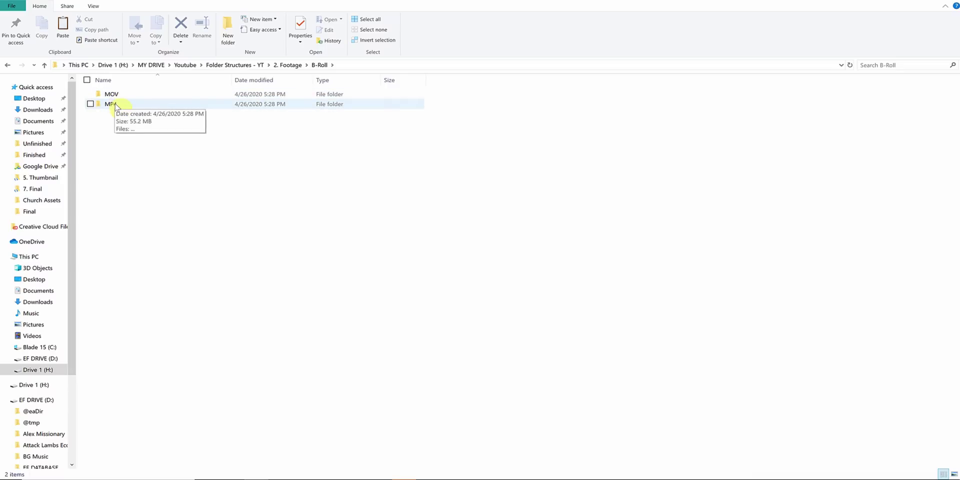
{"action": "left_click", "coordinate": [10, 69]}
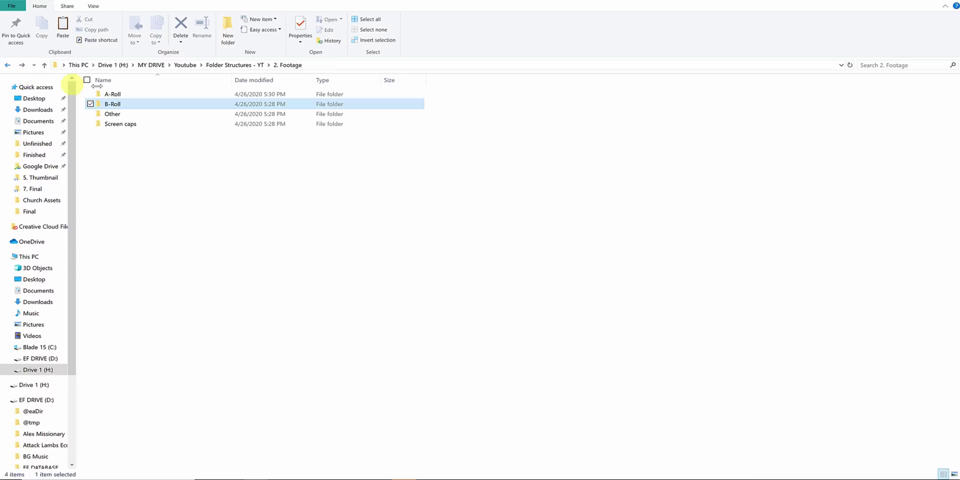
{"action": "double_click", "coordinate": [125, 95]}
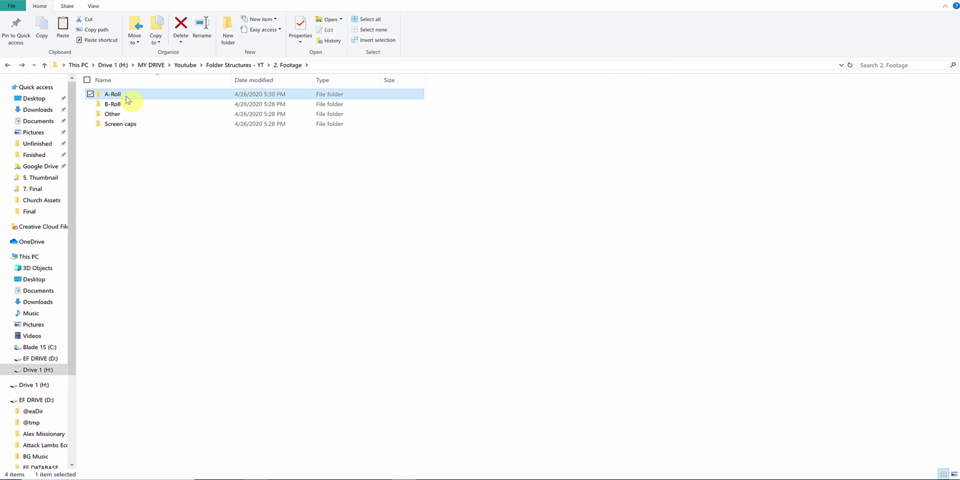
{"action": "double_click", "coordinate": [124, 94]}
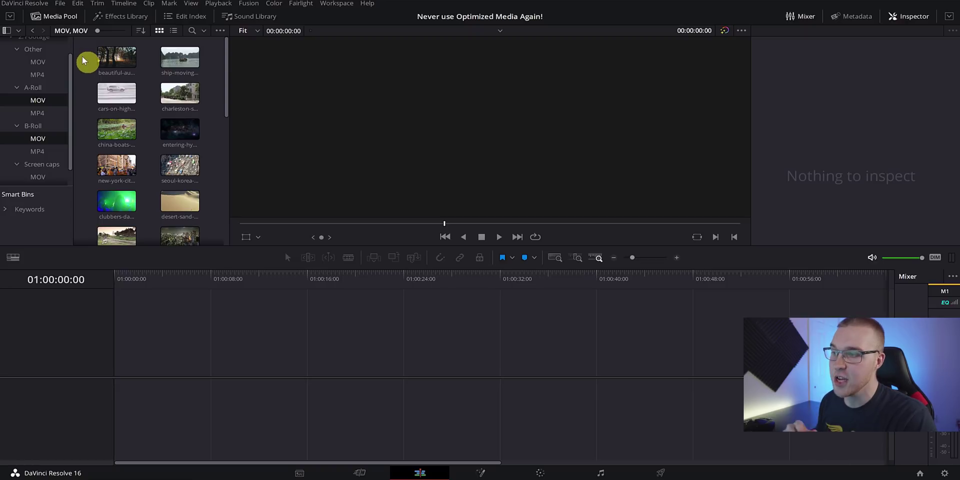
Add the Screen caps MOV bin and select all 27 MOV clips.
{"action": "scroll", "coordinate": [48, 146], "scroll_direction": "down", "scroll_amount": 1}
{"action": "left_click", "coordinate": [46, 157], "text": "ctrl"}
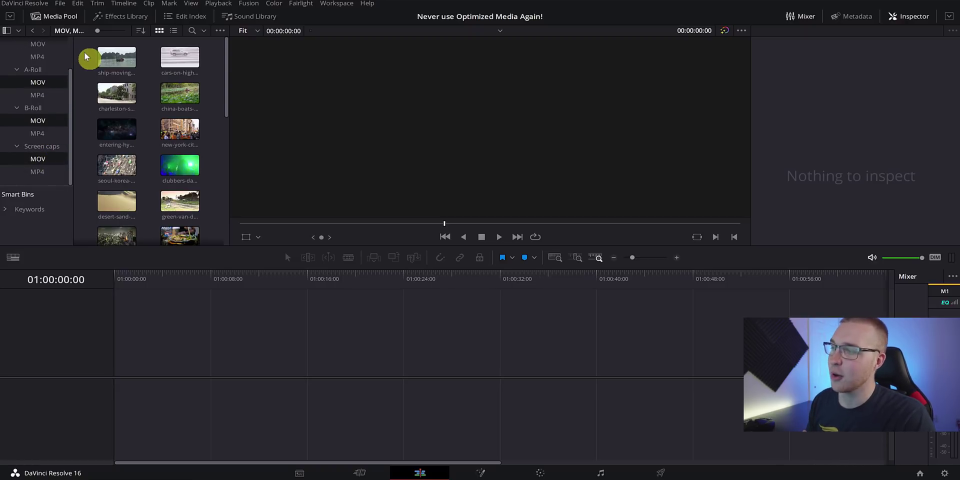
{"action": "left_click_drag", "start_coordinate": [85, 56], "coordinate": [175, 137]}
Open File > Media Management and set it to transcode only the selected clips.
{"action": "left_click", "coordinate": [60, 3]}
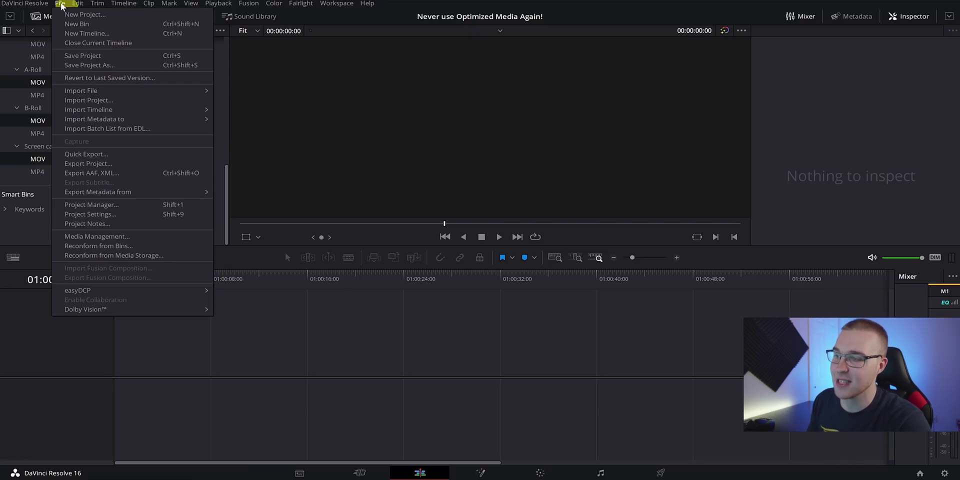
{"action": "left_click", "coordinate": [97, 236]}
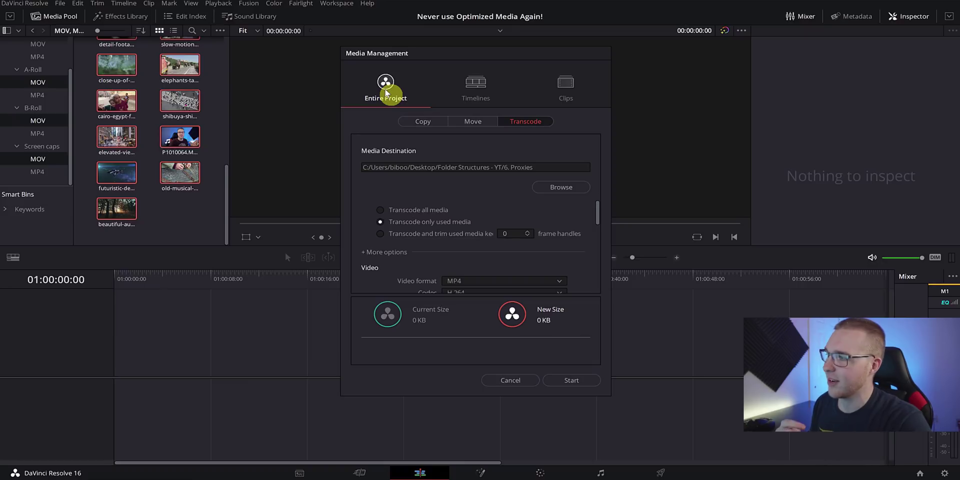
{"action": "left_click", "coordinate": [465, 90]}
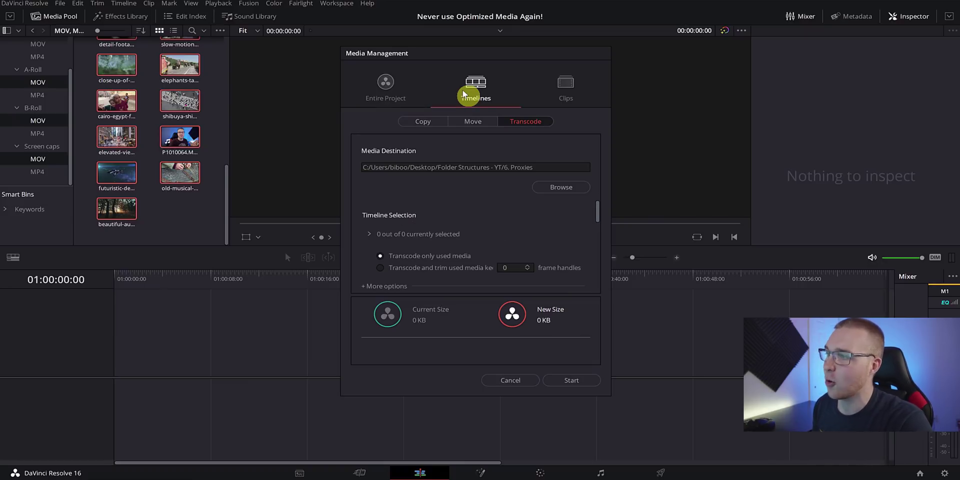
{"action": "left_click", "coordinate": [564, 89]}
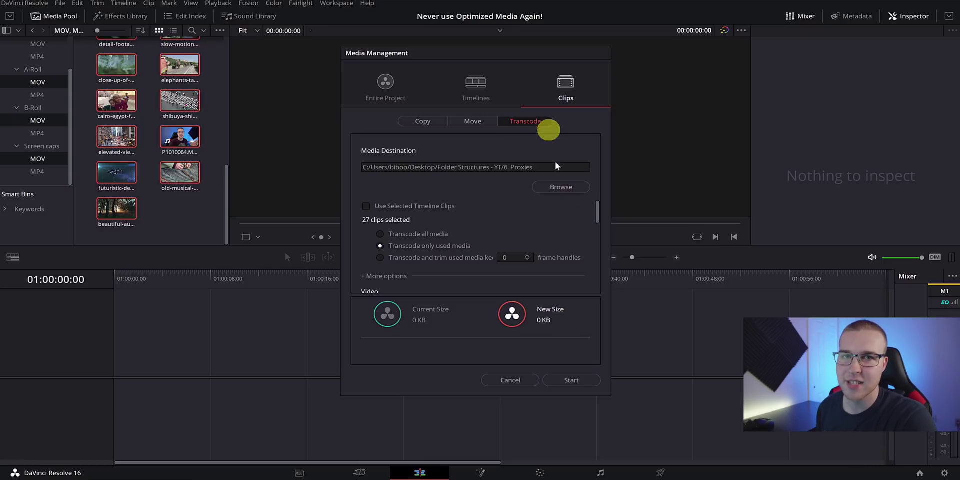
Set the transcode destination to H:/MY DRIVE/Youtube/Folder Structures - YT/6. Proxies.
{"action": "left_click", "coordinate": [560, 187]}
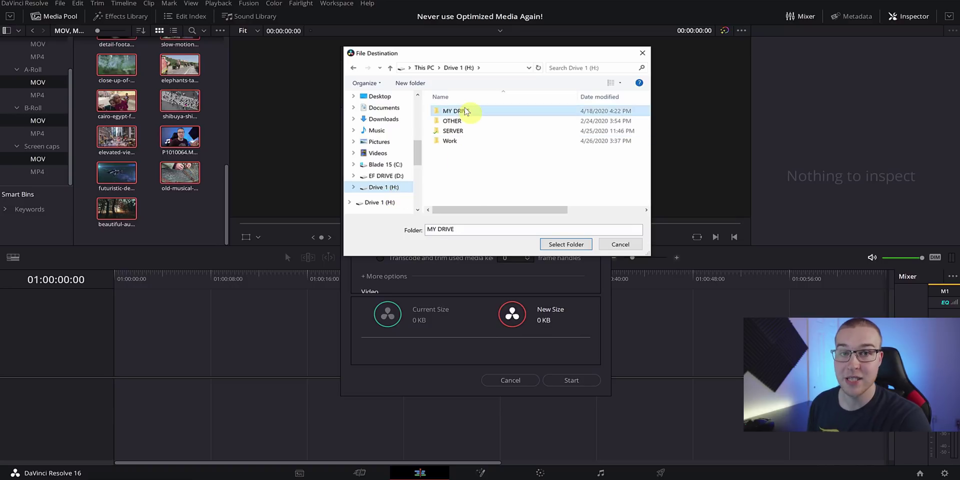
{"action": "double_click", "coordinate": [470, 111]}
{"action": "scroll", "coordinate": [477, 165], "scroll_direction": "down", "scroll_amount": 3}
{"action": "double_click", "coordinate": [480, 202]}
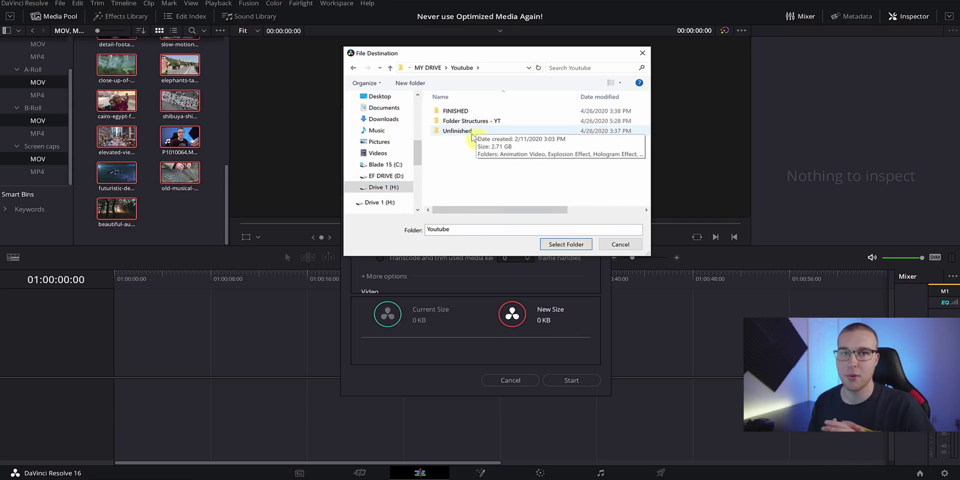
{"action": "double_click", "coordinate": [465, 121]}
{"action": "left_click", "coordinate": [468, 161]}
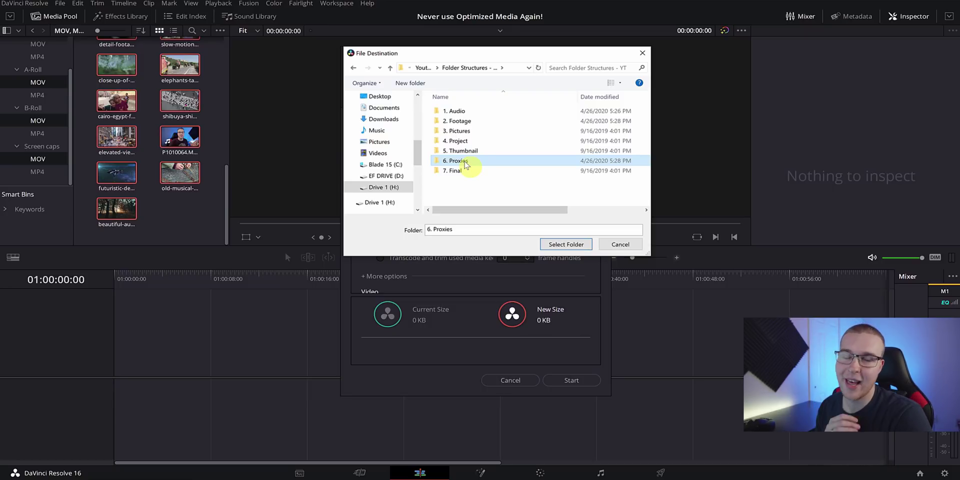
{"action": "left_click", "coordinate": [566, 244]}
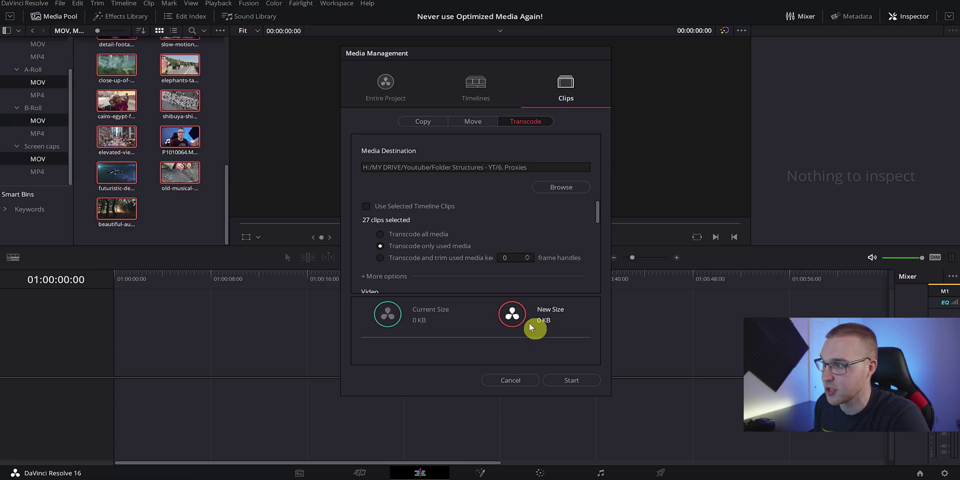
Transcode all media as QuickTime H.264 using the NVIDIA encoder.
{"action": "left_click", "coordinate": [381, 235]}
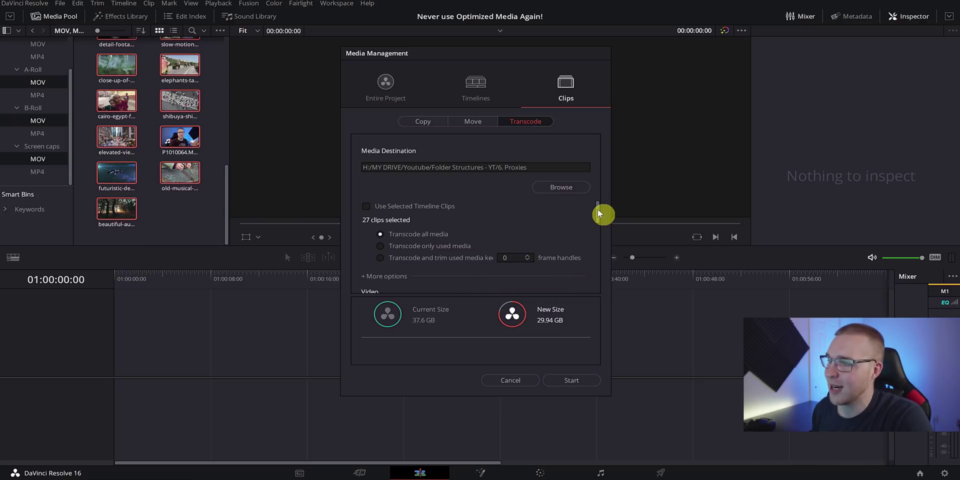
{"action": "left_click_drag", "start_coordinate": [598, 212], "coordinate": [598, 234]}
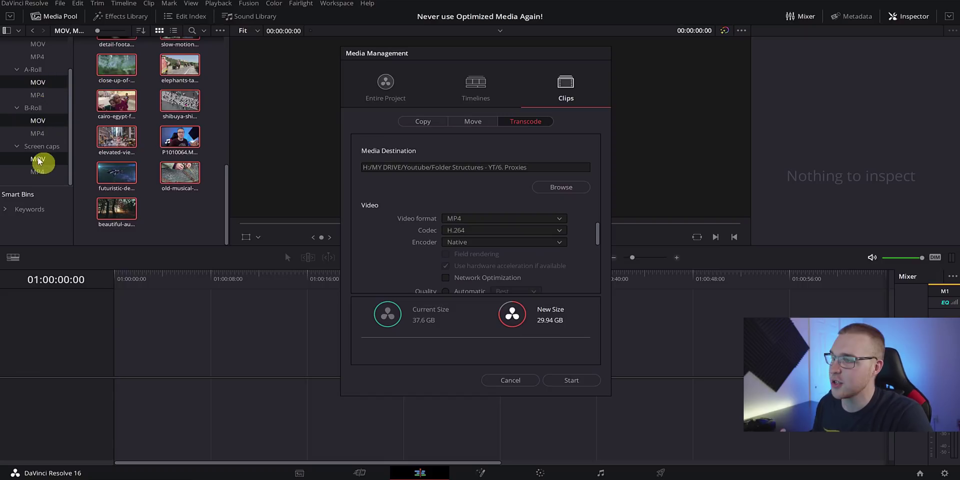
{"action": "left_click", "coordinate": [500, 218]}
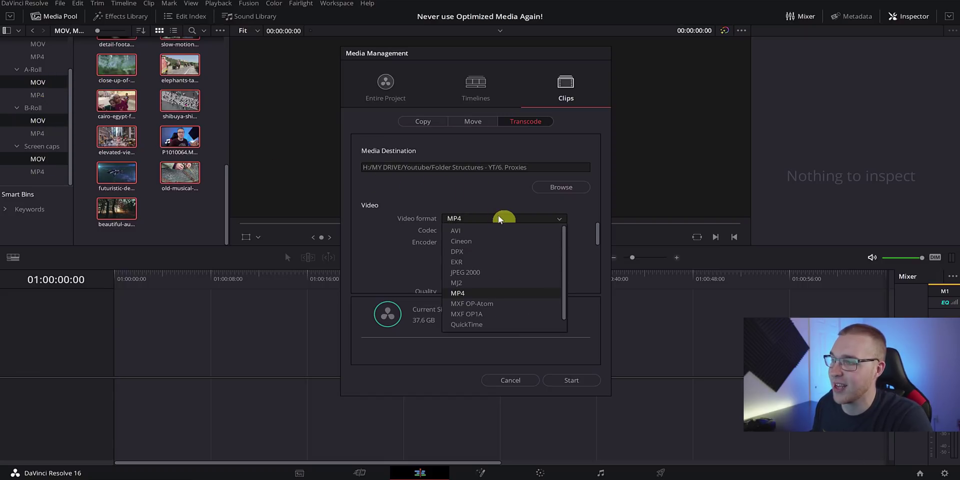
{"action": "left_click", "coordinate": [495, 326]}
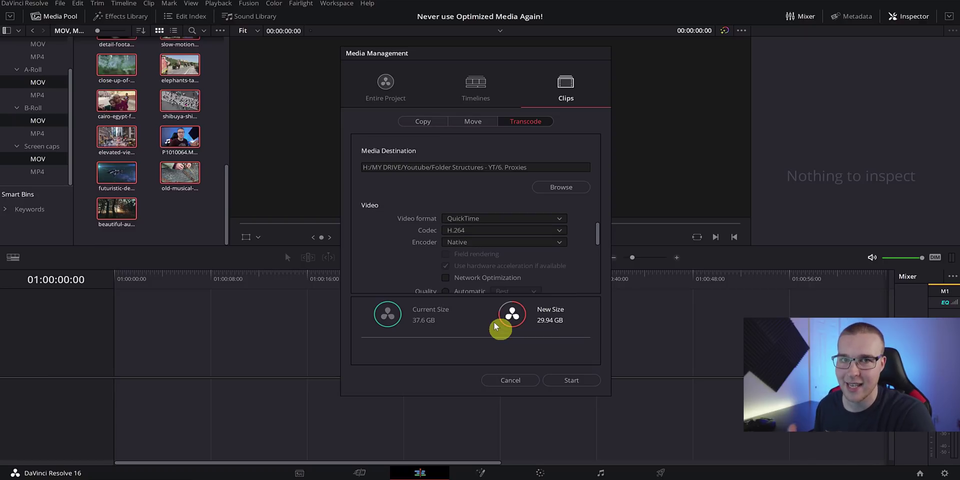
{"action": "left_click", "coordinate": [462, 243]}
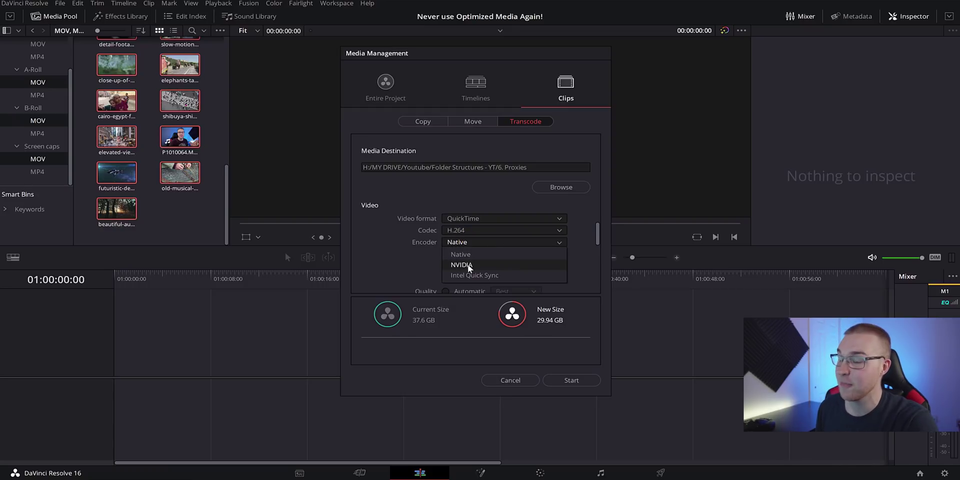
{"action": "left_click", "coordinate": [469, 266]}
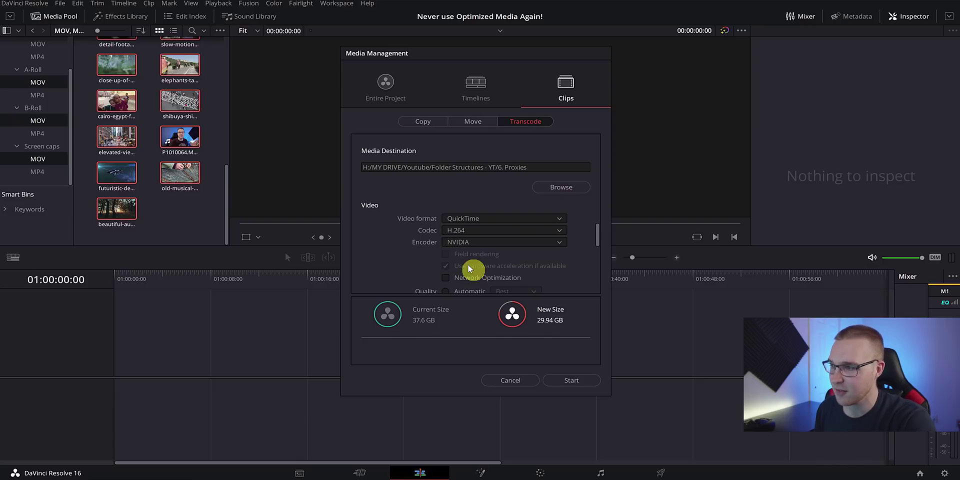
{"action": "scroll", "coordinate": [569, 264], "scroll_direction": "up", "scroll_amount": 1}
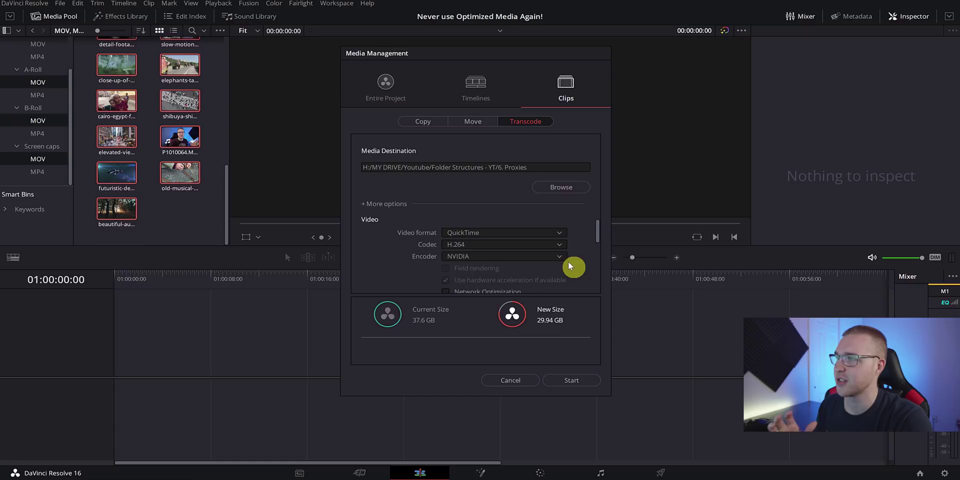
{"action": "scroll", "coordinate": [568, 262], "scroll_direction": "down", "scroll_amount": 3}
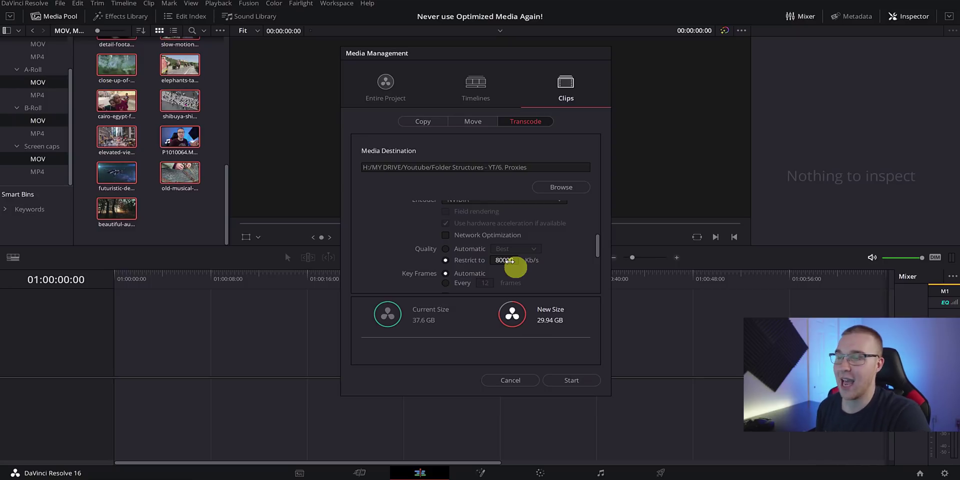
Restrict the bitrate to 4000 Kb/s (about 1.96 GB) and start the 27-clip transcode.
{"action": "left_click", "coordinate": [506, 261]}
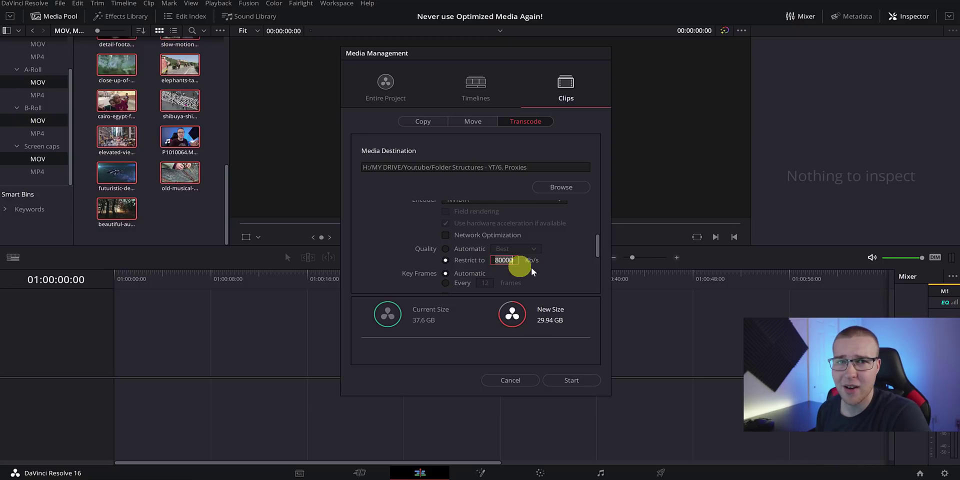
{"action": "type", "text": "4000"}
{"action": "key", "text": "Return"}
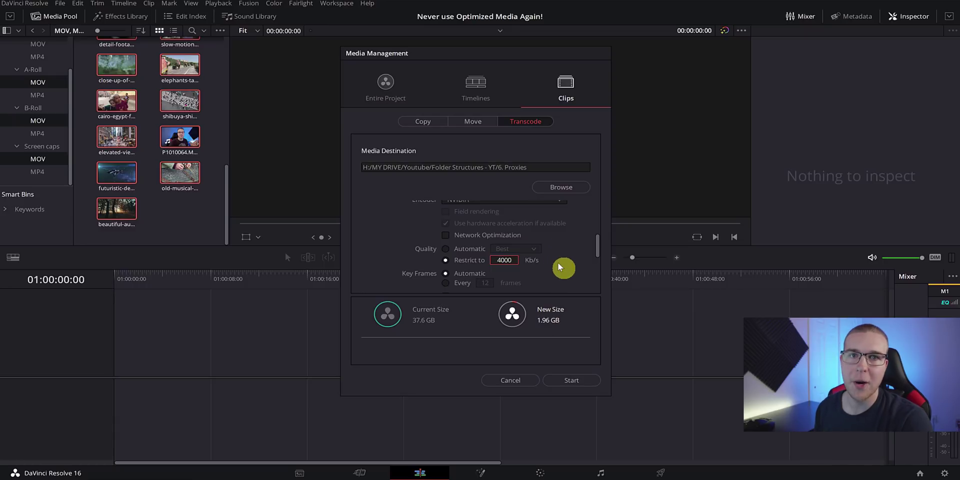
{"action": "scroll", "coordinate": [559, 264], "scroll_direction": "down", "scroll_amount": 2}
{"action": "scroll", "coordinate": [558, 262], "scroll_direction": "down", "scroll_amount": 2}
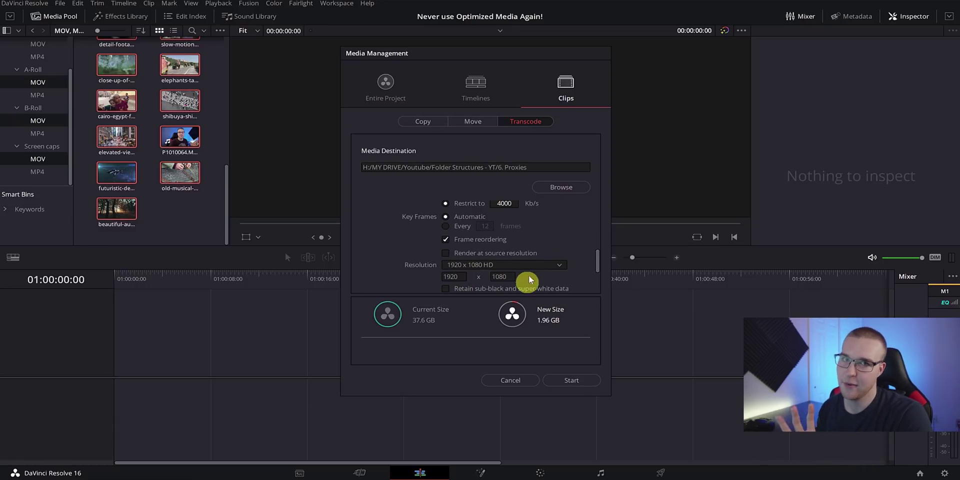
{"action": "scroll", "coordinate": [527, 279], "scroll_direction": "down", "scroll_amount": 3}
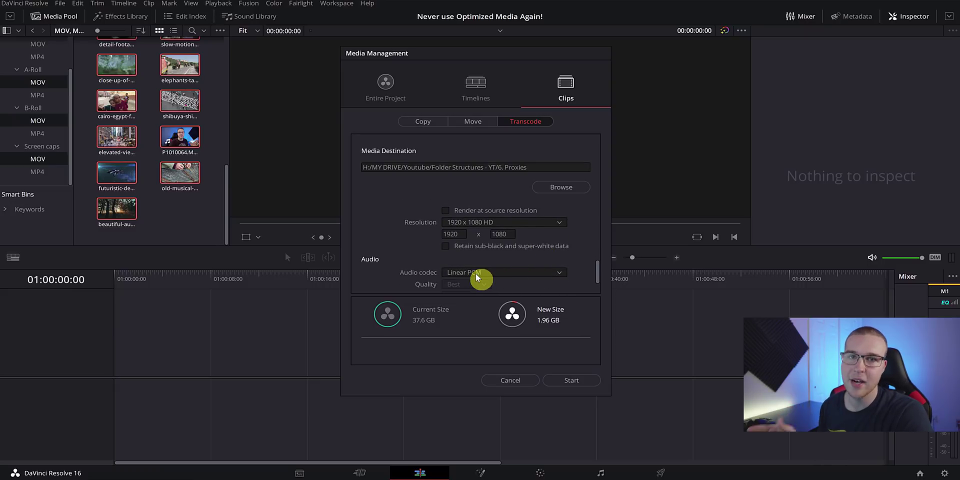
{"action": "scroll", "coordinate": [500, 277], "scroll_direction": "down", "scroll_amount": 3}
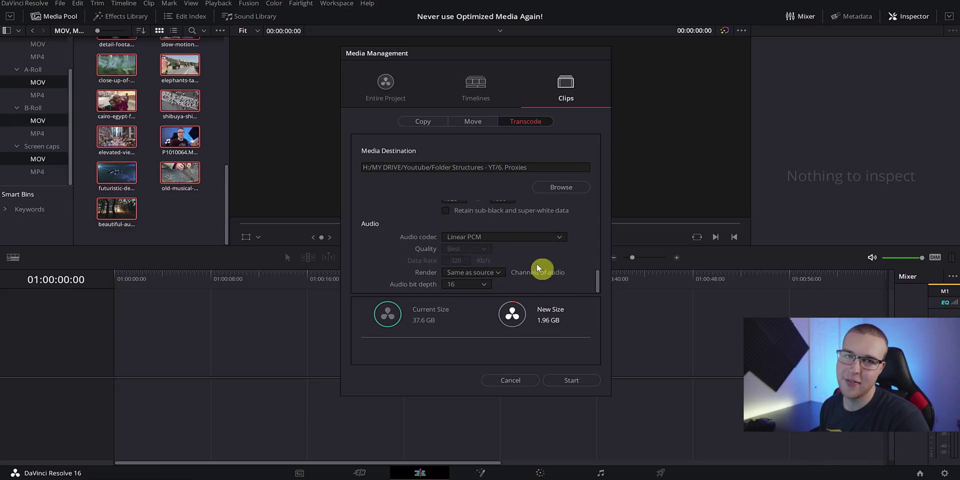
{"action": "scroll", "coordinate": [536, 263], "scroll_direction": "up", "scroll_amount": 8}
{"action": "left_click", "coordinate": [571, 380]}
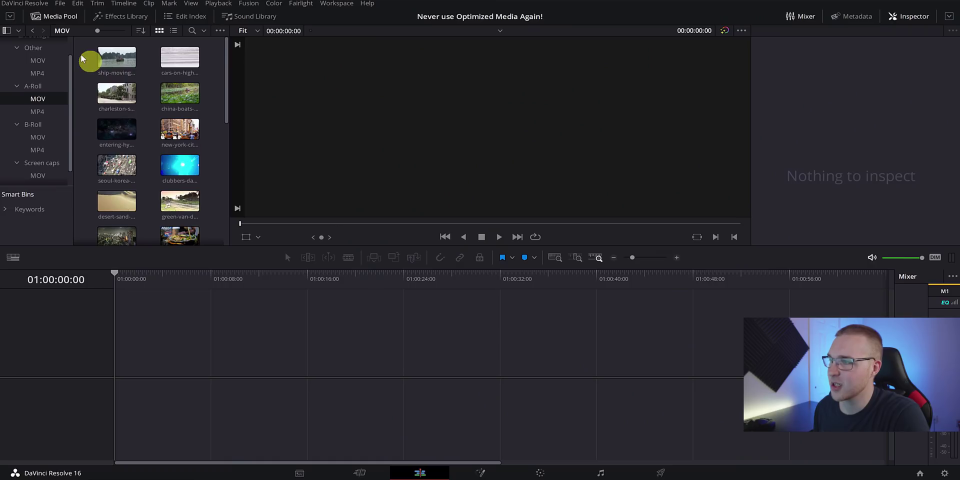
Relink all A-Roll MOV clips to the 6. Proxies folder with Change Source Folder.
{"action": "mouse_move", "coordinate": [85, 49]}
{"action": "left_mouse_down"}
{"action": "mouse_move", "coordinate": [196, 104]}
{"action": "mouse_move", "coordinate": [203, 280]}
{"action": "mouse_move", "coordinate": [205, 235]}
{"action": "mouse_move", "coordinate": [177, 208]}
{"action": "left_mouse_up"}
{"action": "right_click", "coordinate": [176, 203]}
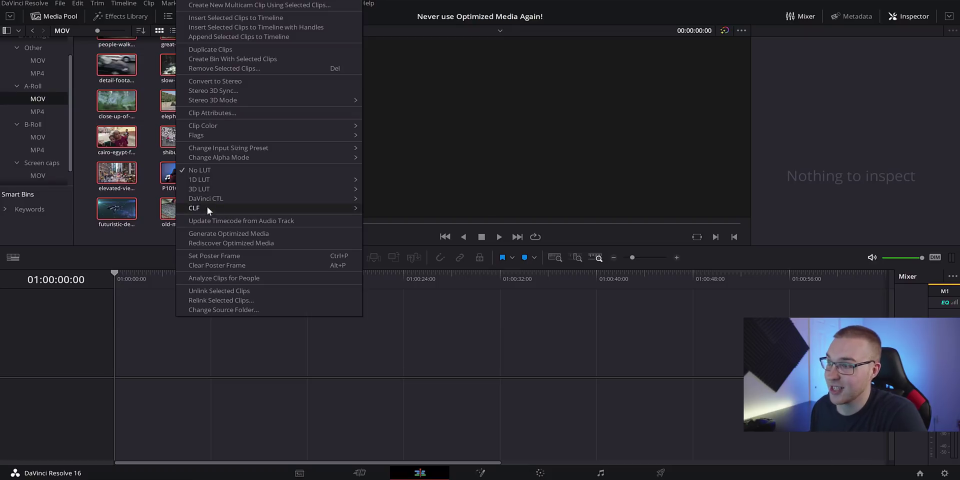
{"action": "left_click", "coordinate": [247, 311]}
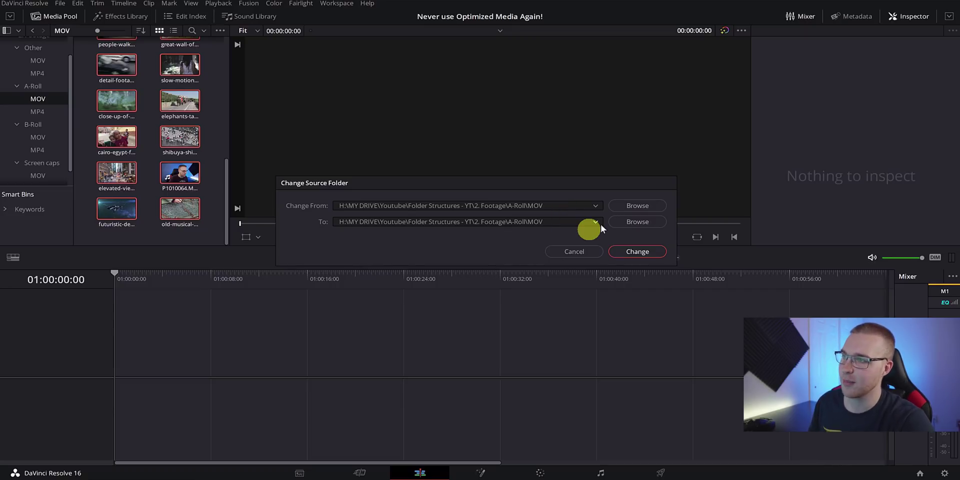
{"action": "left_click", "coordinate": [631, 225]}
{"action": "left_click", "coordinate": [437, 260]}
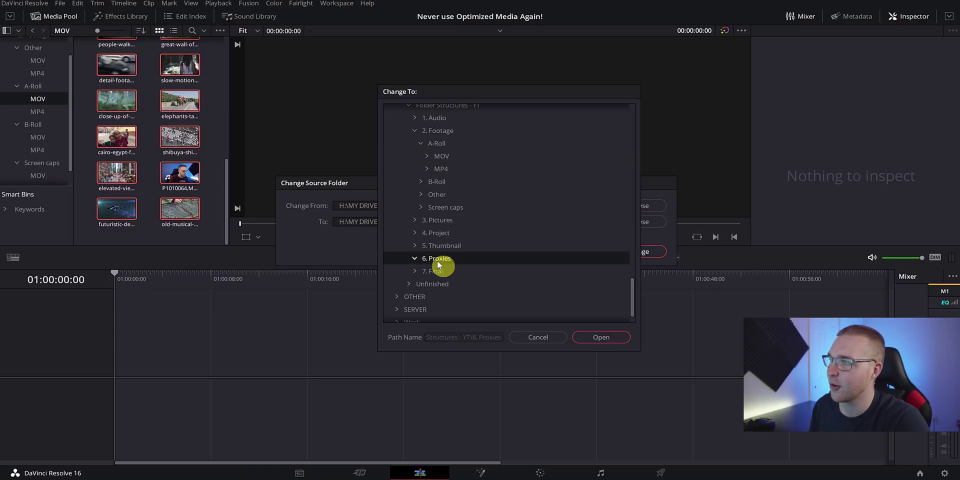
{"action": "left_click", "coordinate": [601, 336]}
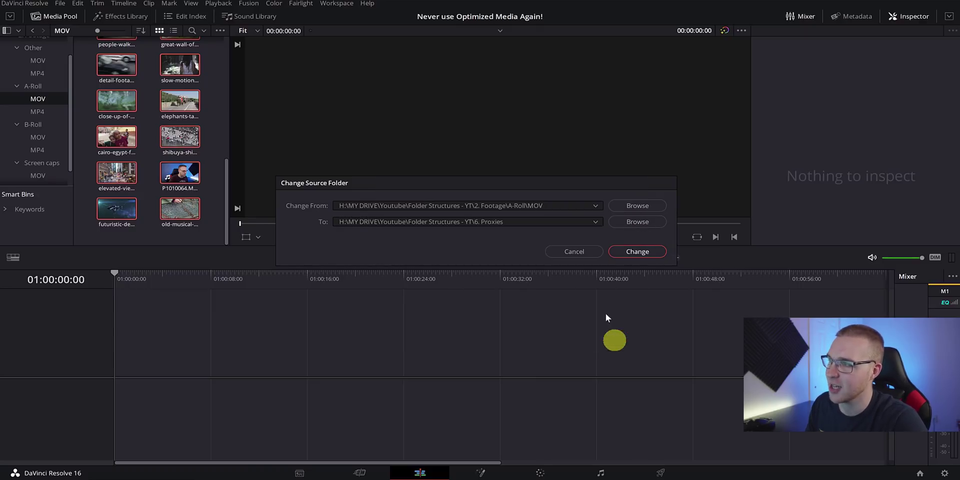
{"action": "left_click", "coordinate": [629, 255]}
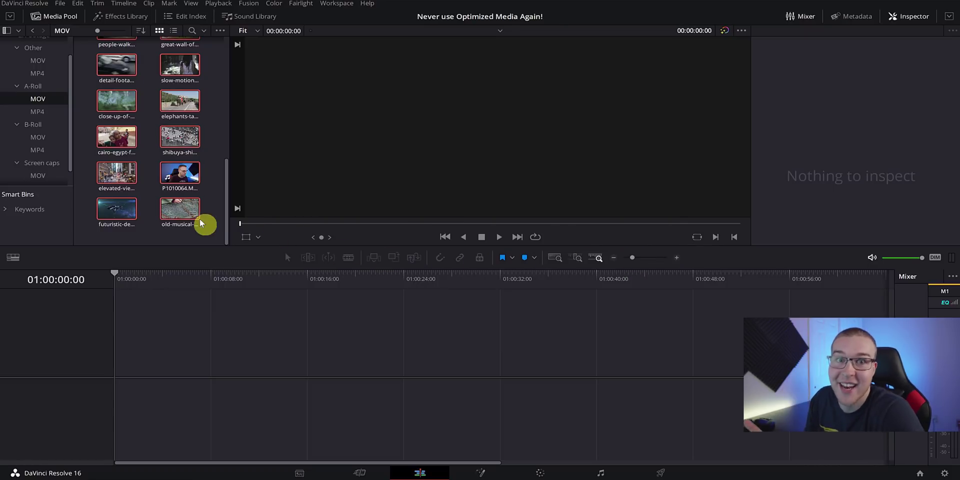
Show the musical-instrument clip's proxy file location in File Explorer.
{"action": "left_click", "coordinate": [214, 223]}
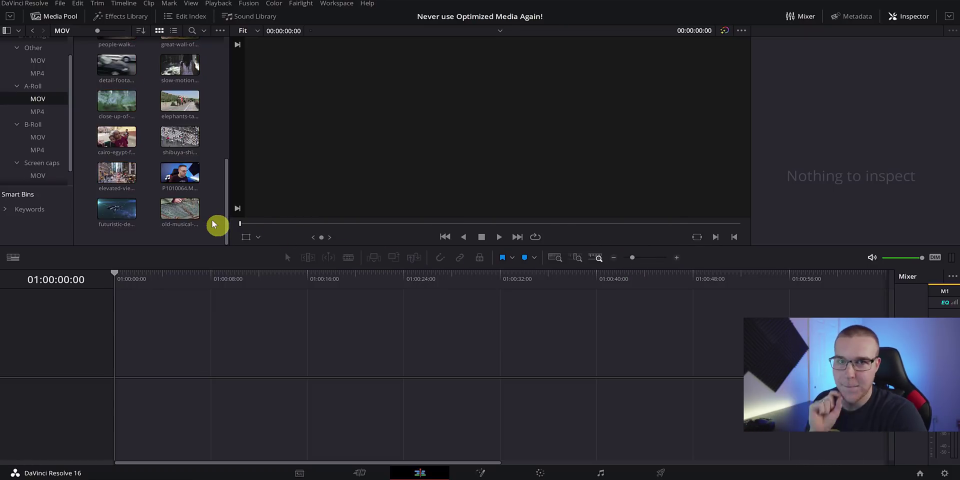
{"action": "right_click", "coordinate": [186, 212]}
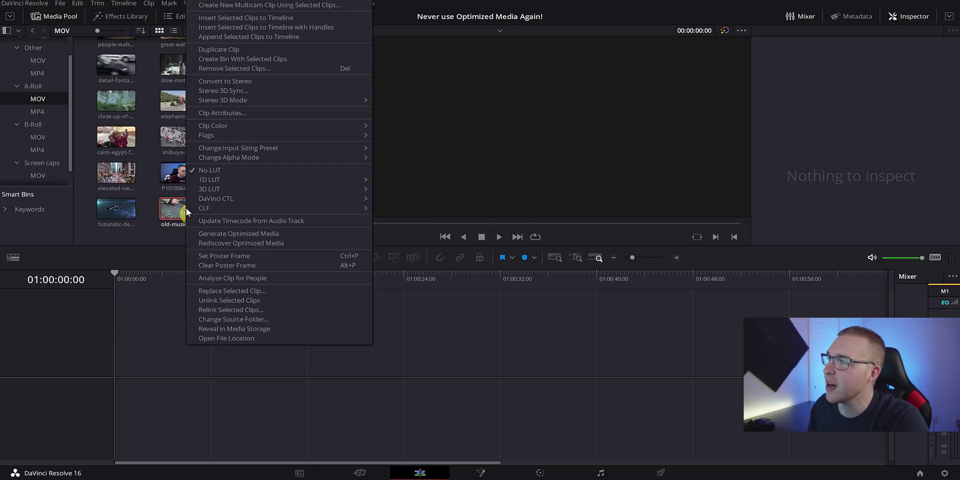
{"action": "left_click", "coordinate": [240, 338]}
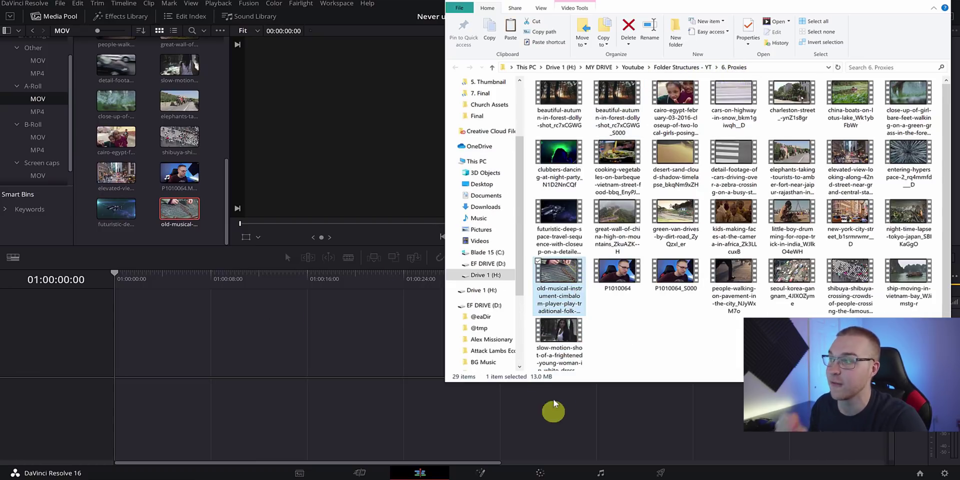
Close the 6. Proxies File Explorer window with Alt+F4.
{"action": "key", "text": "alt+F4"}
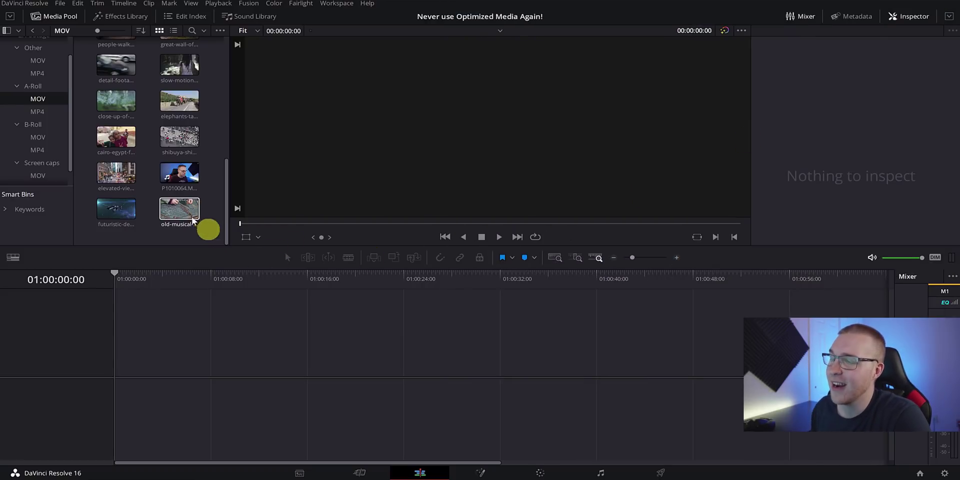
Build Timeline 1 from the P1010064 clip and review the edit around 01:18:10.
{"action": "left_click", "coordinate": [179, 174]}
{"action": "left_click_drag", "start_coordinate": [179, 174], "coordinate": [224, 363]}
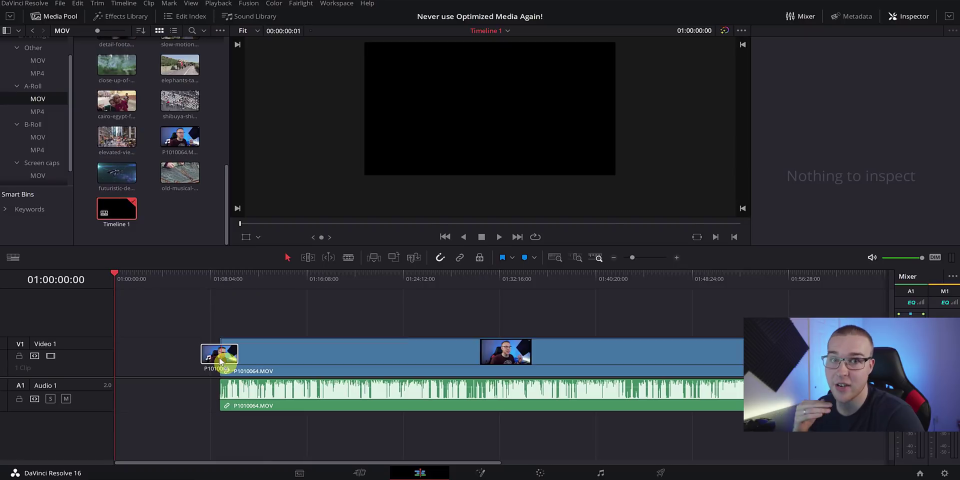
{"action": "left_click", "coordinate": [271, 284]}
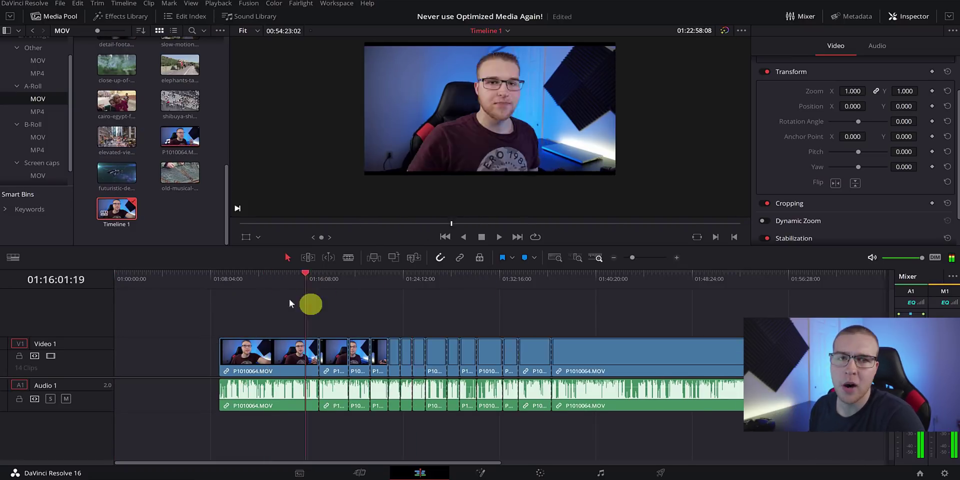
{"action": "left_click_drag", "start_coordinate": [310, 300], "coordinate": [343, 295]}
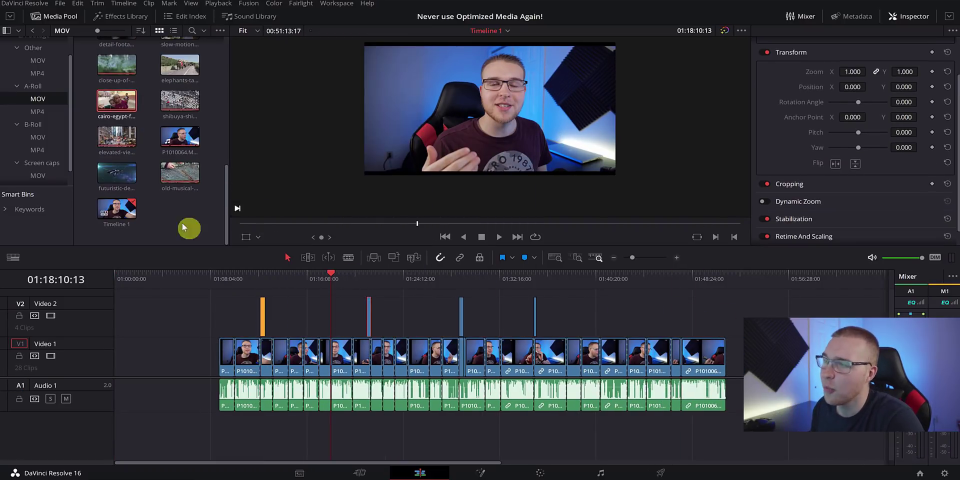
{"action": "right_click", "coordinate": [370, 324]}
{"action": "left_click", "coordinate": [332, 306]}
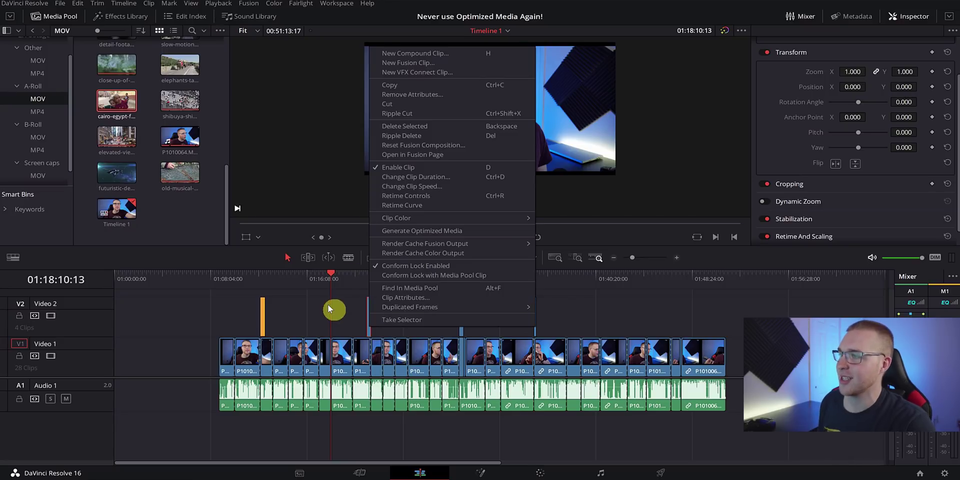
{"action": "left_click", "coordinate": [290, 281]}
{"action": "left_click", "coordinate": [225, 327]}
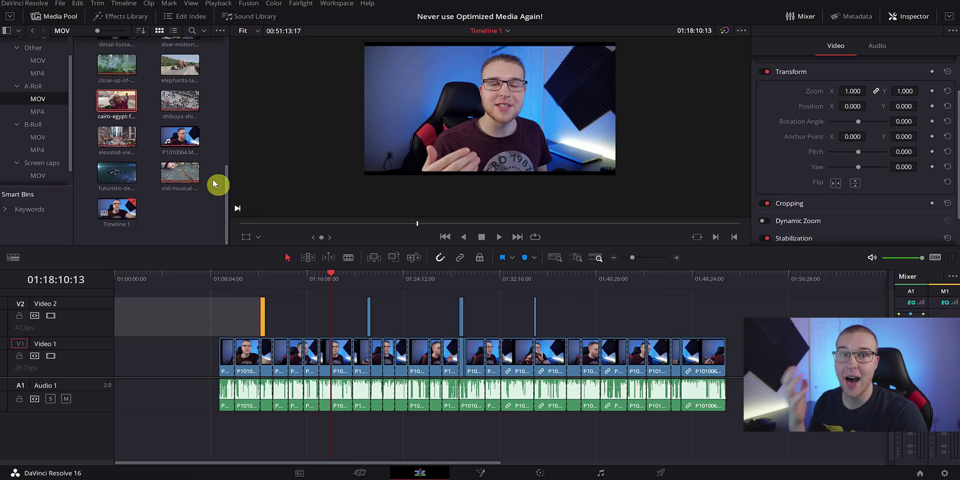
Select the media pool clips, open Change Source Folder, and browse for the new destination folder.
{"action": "left_click_drag", "start_coordinate": [209, 174], "coordinate": [102, 2]}
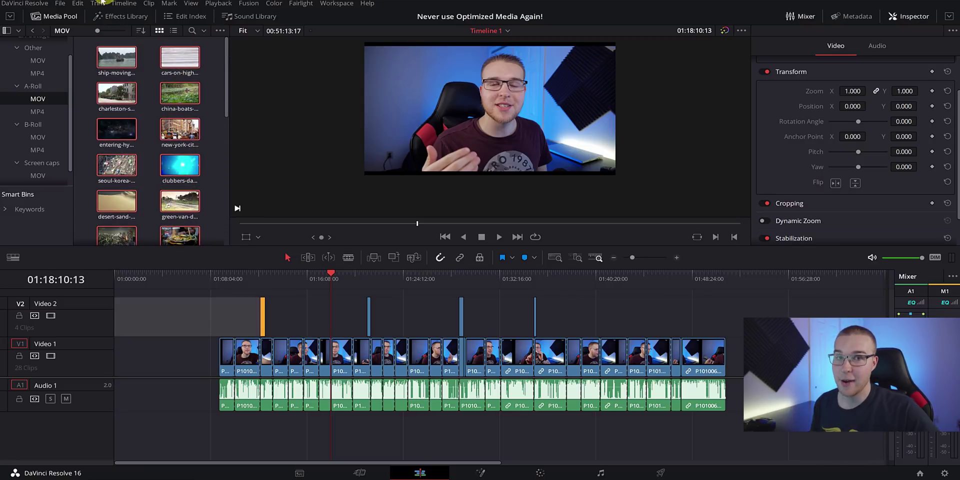
{"action": "right_click", "coordinate": [110, 53]}
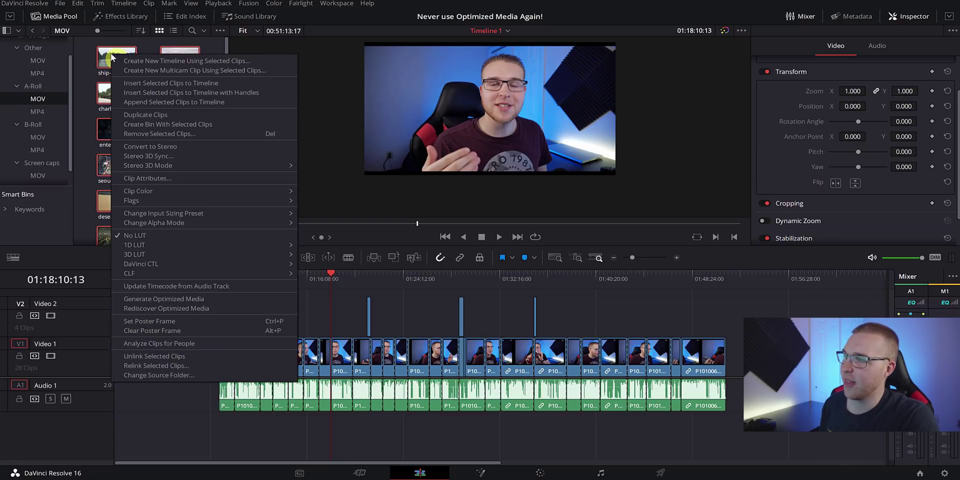
{"action": "left_click", "coordinate": [184, 376]}
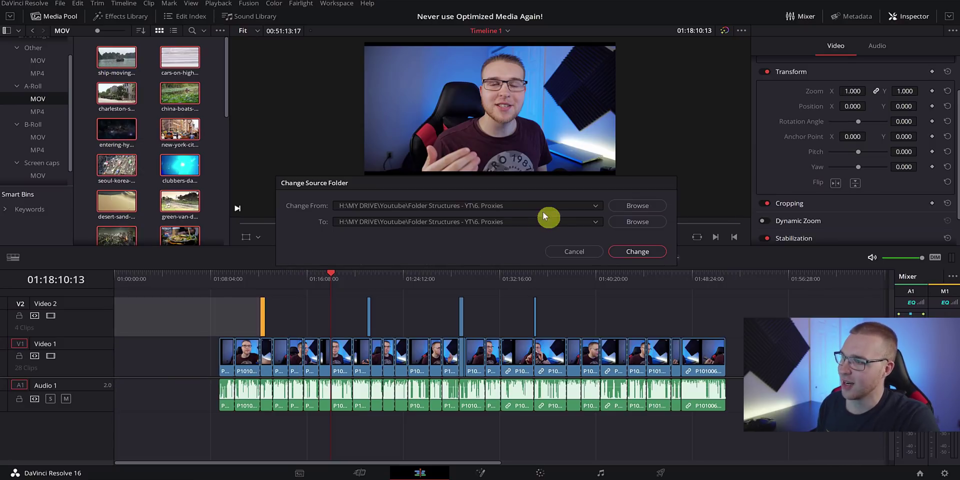
{"action": "left_click", "coordinate": [618, 224]}
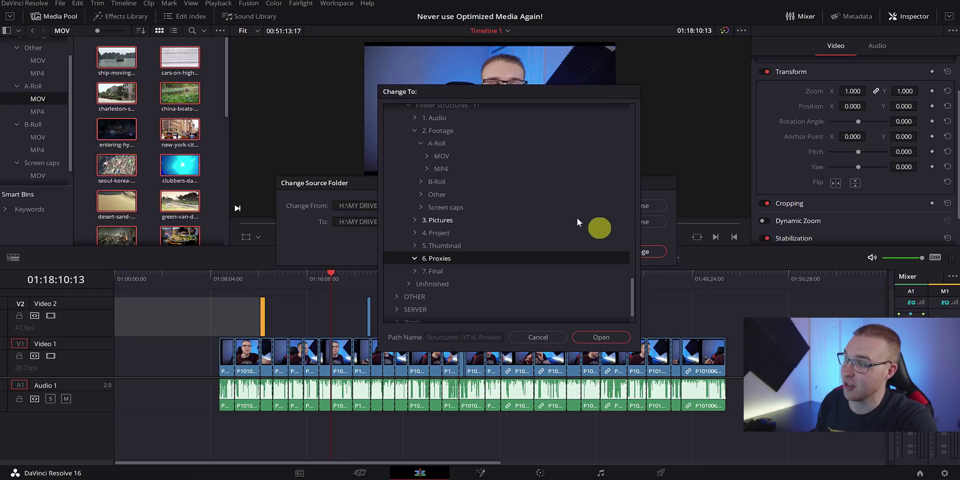